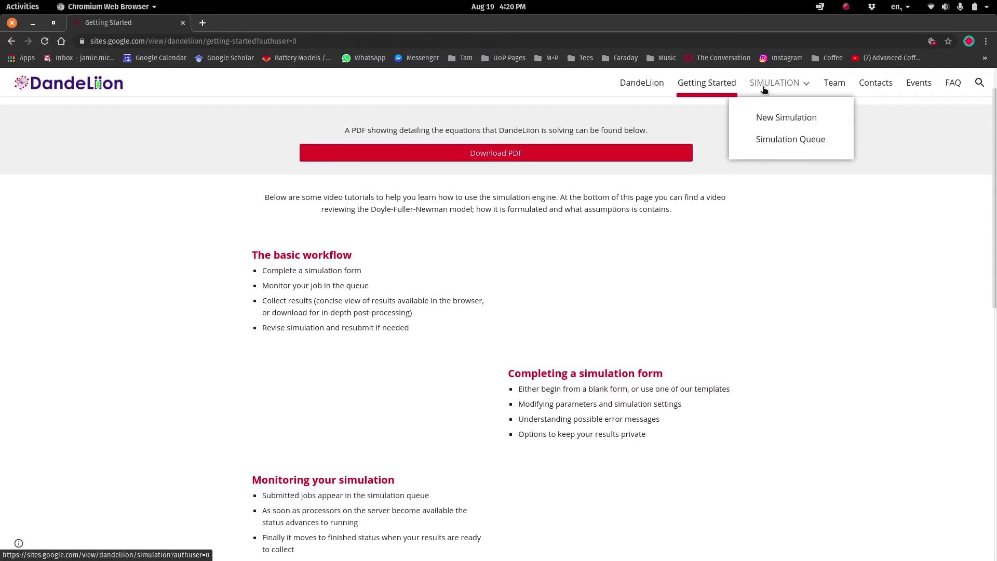
Open the Simulation page of the DandeLiion site and start a new simulation from a blank form.
click(764, 87)
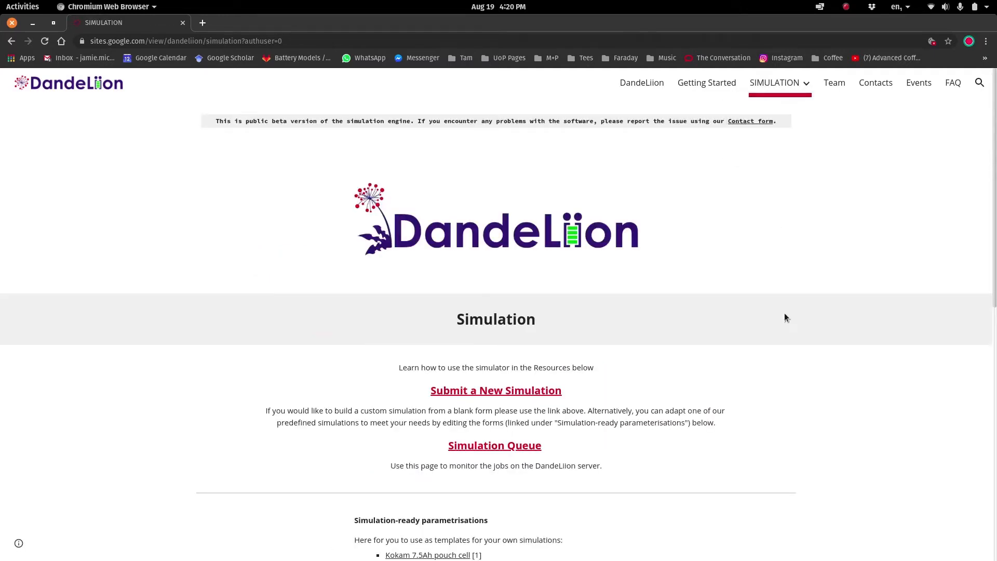
scroll(784, 314, down, 1)
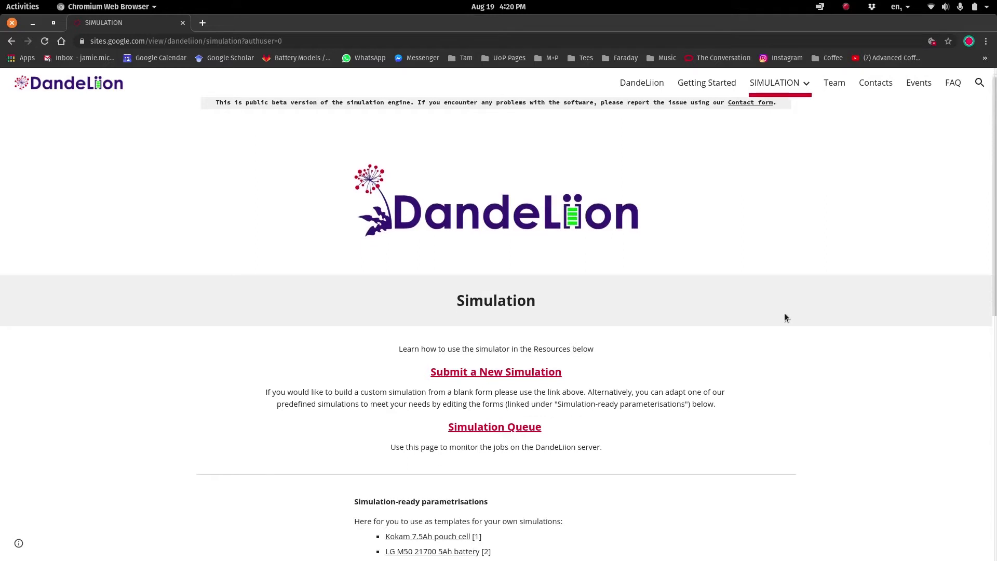
scroll(785, 318, down, 1)
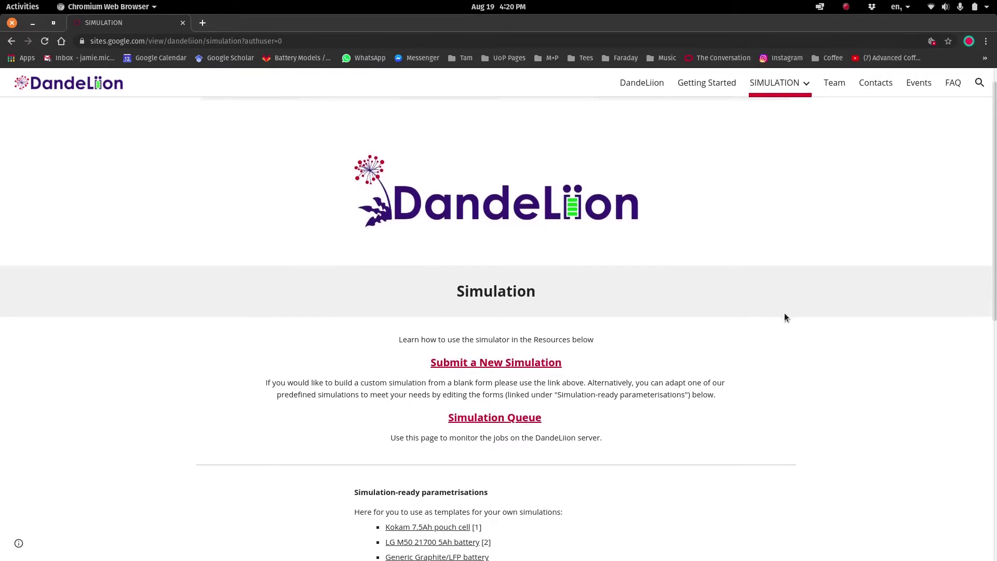
scroll(785, 317, down, 2)
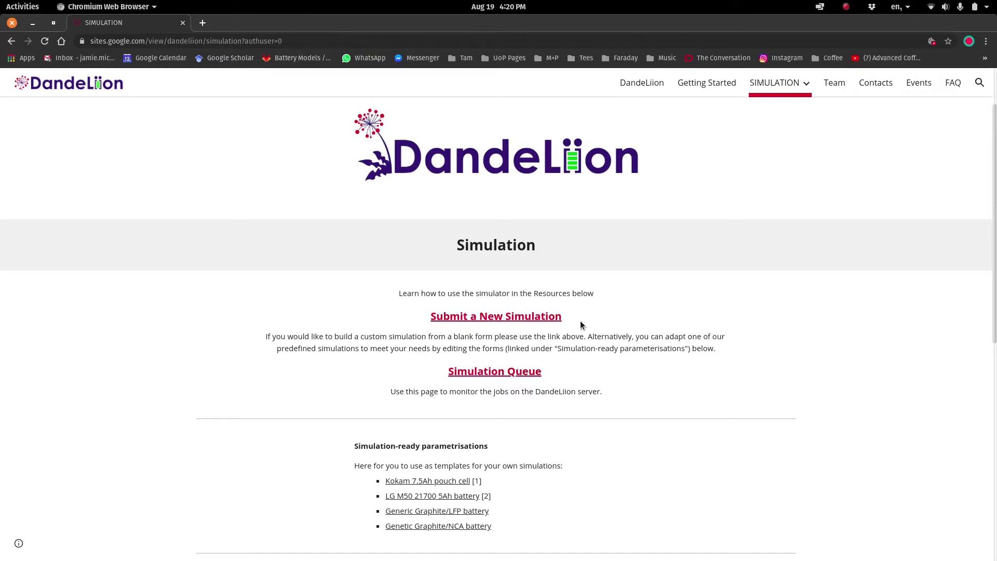
click(527, 318)
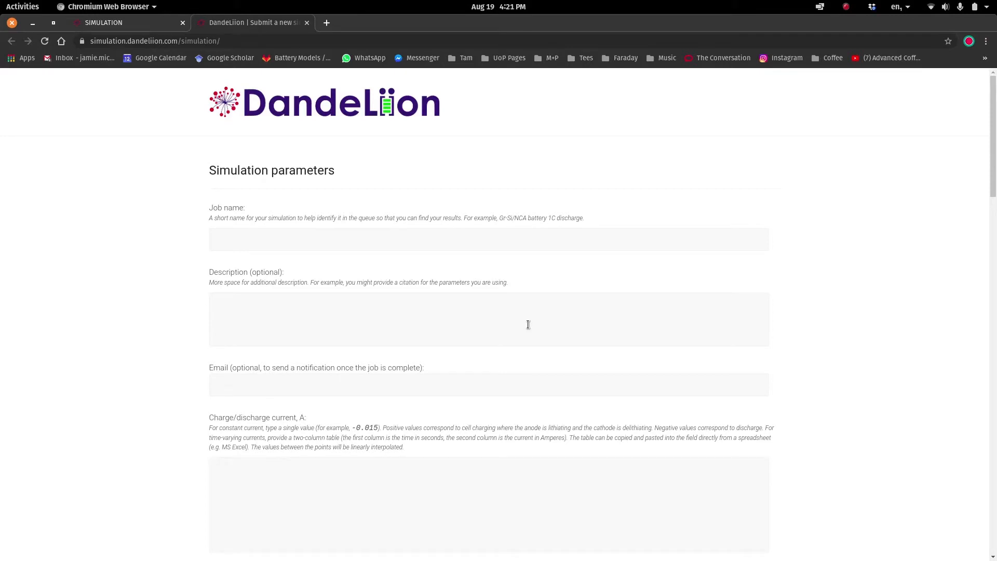
Examine the blank form's simulation parameters, stop conditions and battery cell general parameters.
scroll(176, 250, down, 1)
scroll(175, 252, down, 2)
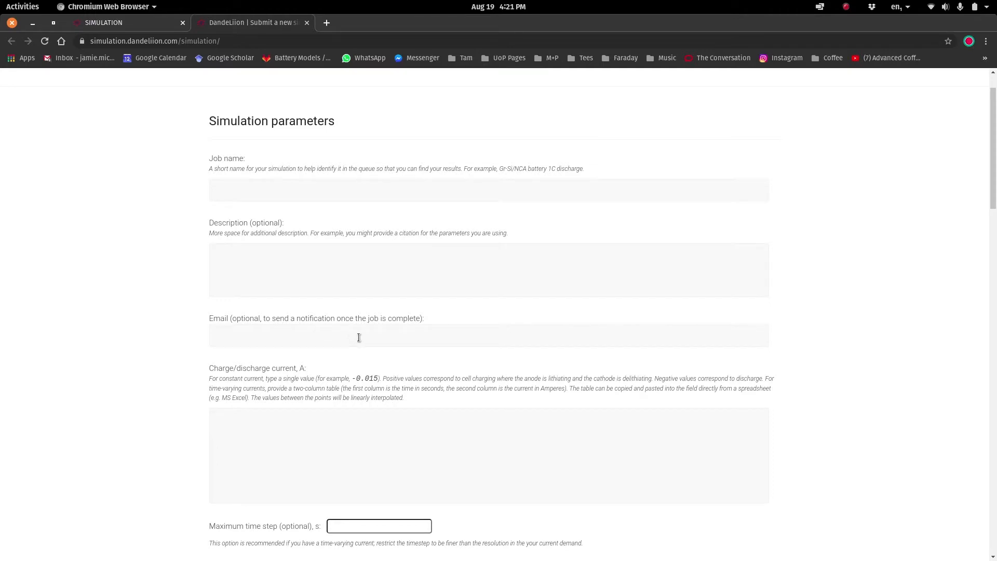
scroll(146, 351, down, 3)
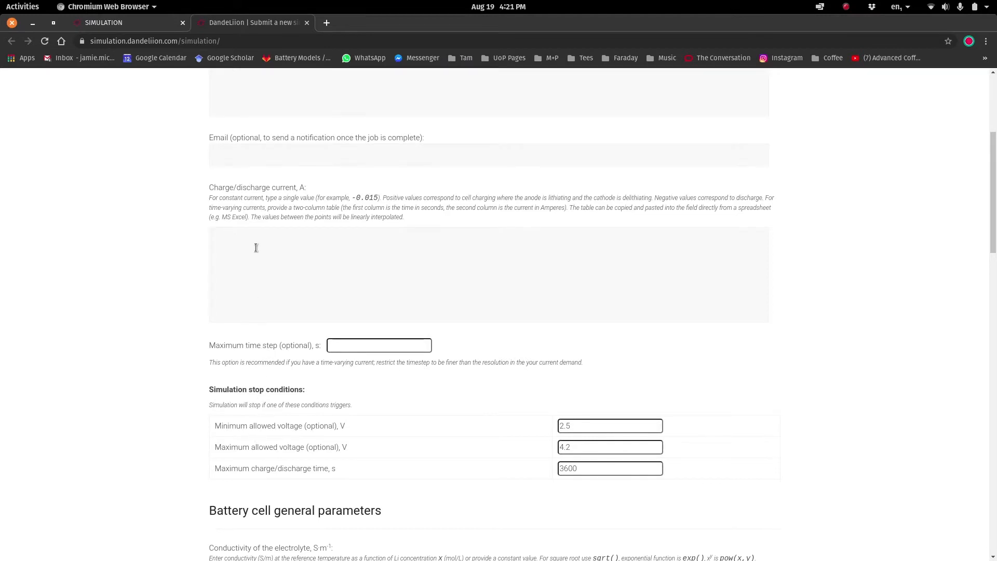
scroll(177, 324, down, 10)
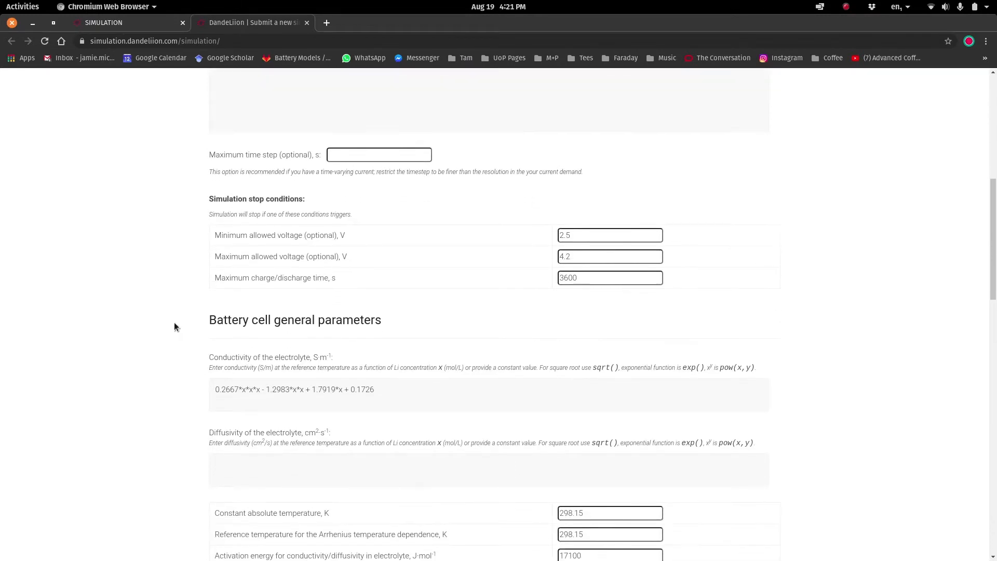
scroll(175, 326, down, 2)
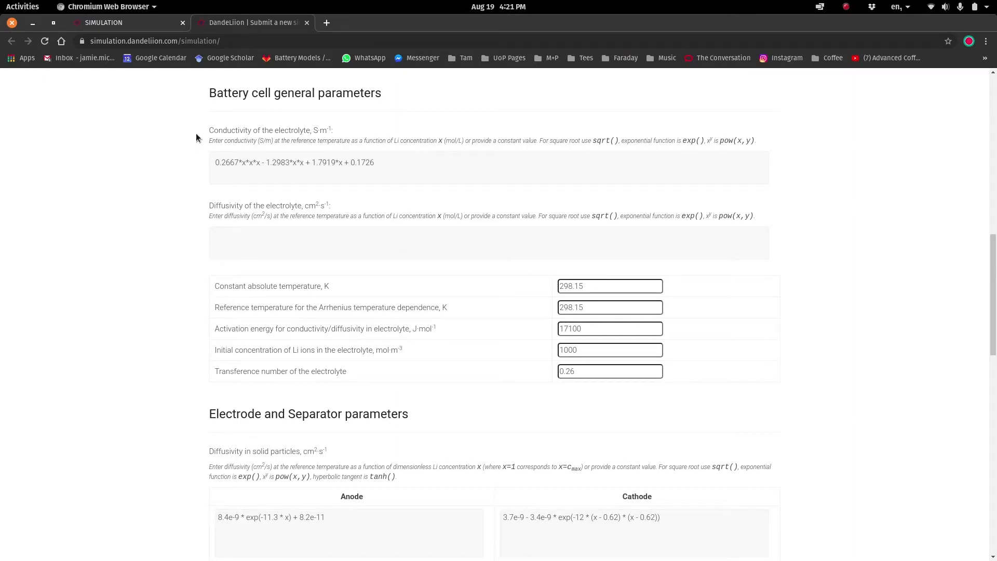
scroll(197, 130, down, 3)
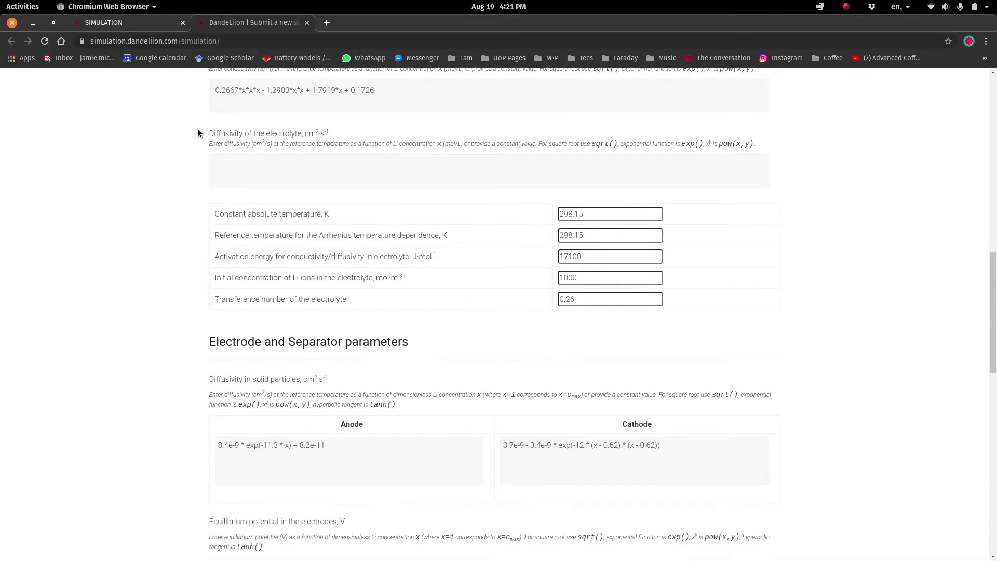
scroll(197, 130, down, 3)
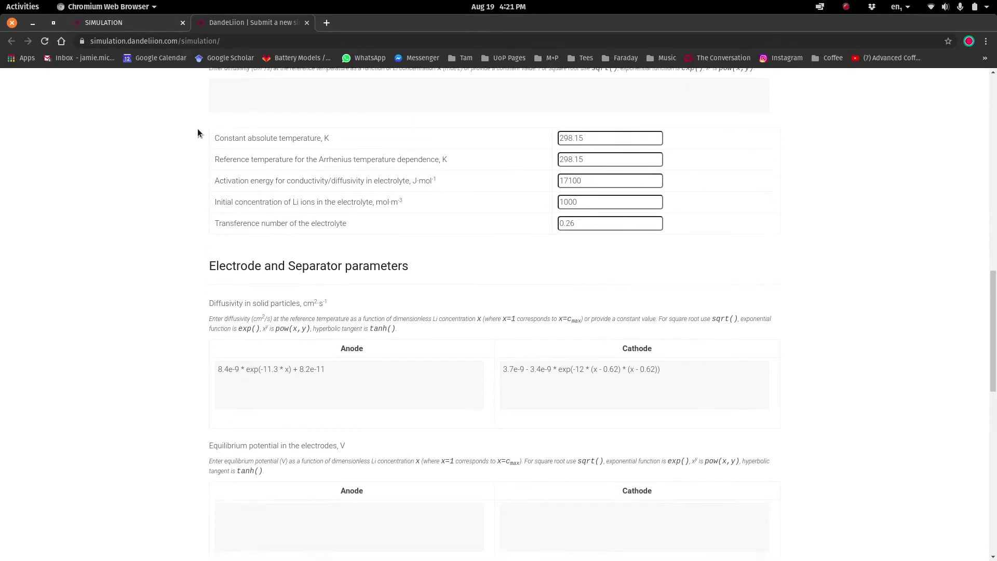
Examine the blank form's electrode and separator parameters, output parameters and submission options.
scroll(197, 133, down, 3)
scroll(197, 132, down, 2)
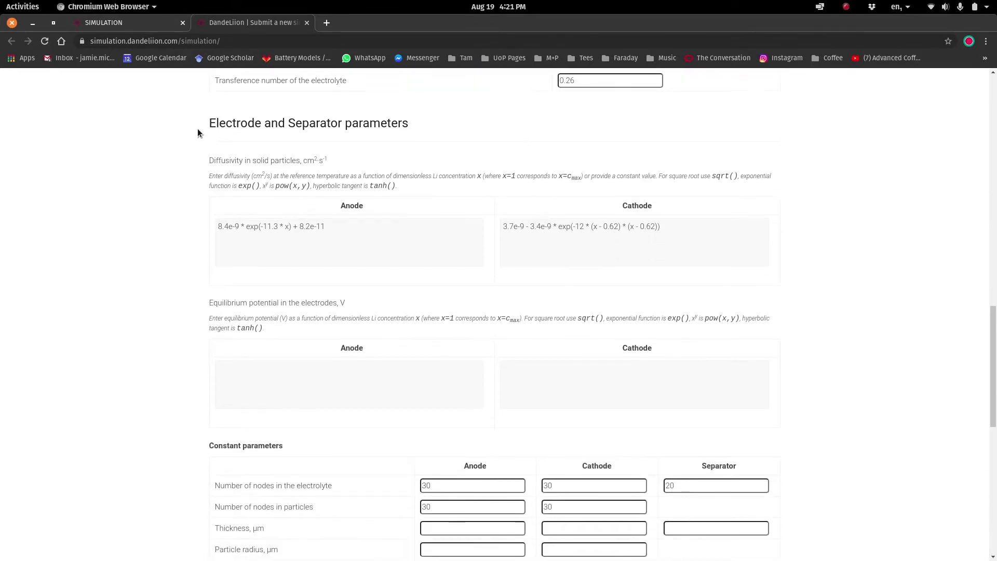
scroll(198, 132, down, 5)
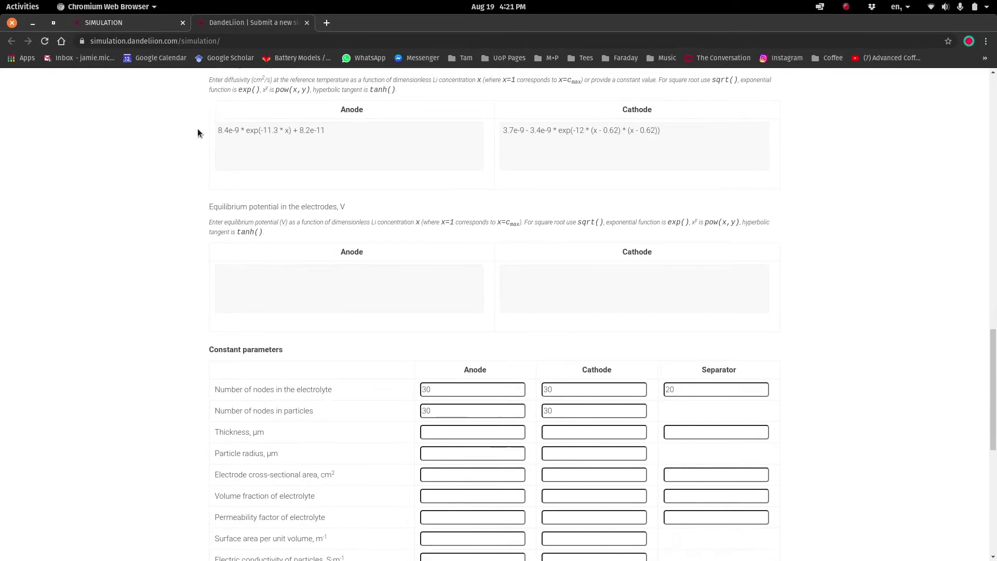
scroll(198, 133, down, 4)
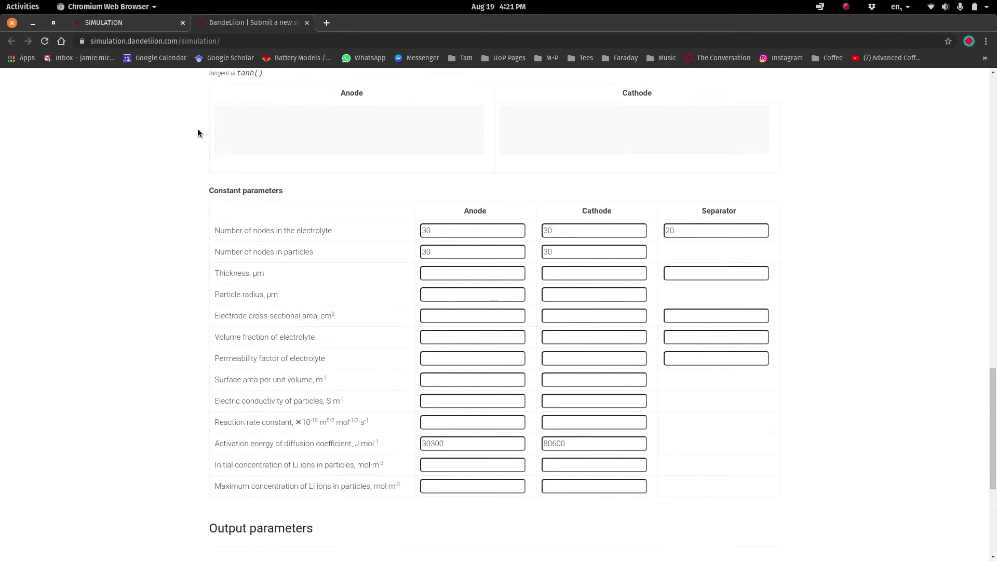
scroll(197, 132, down, 4)
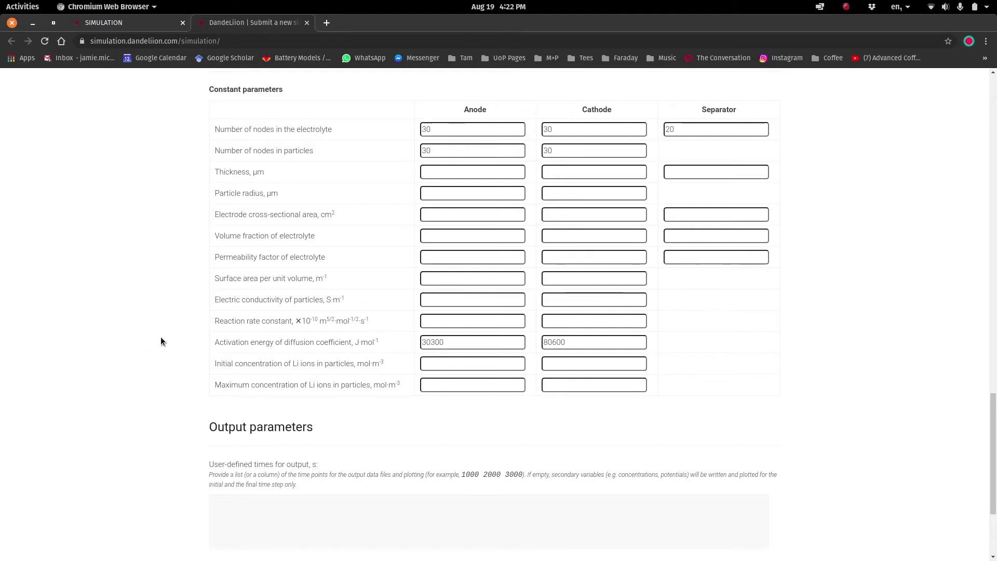
scroll(160, 337, down, 1)
scroll(161, 340, down, 2)
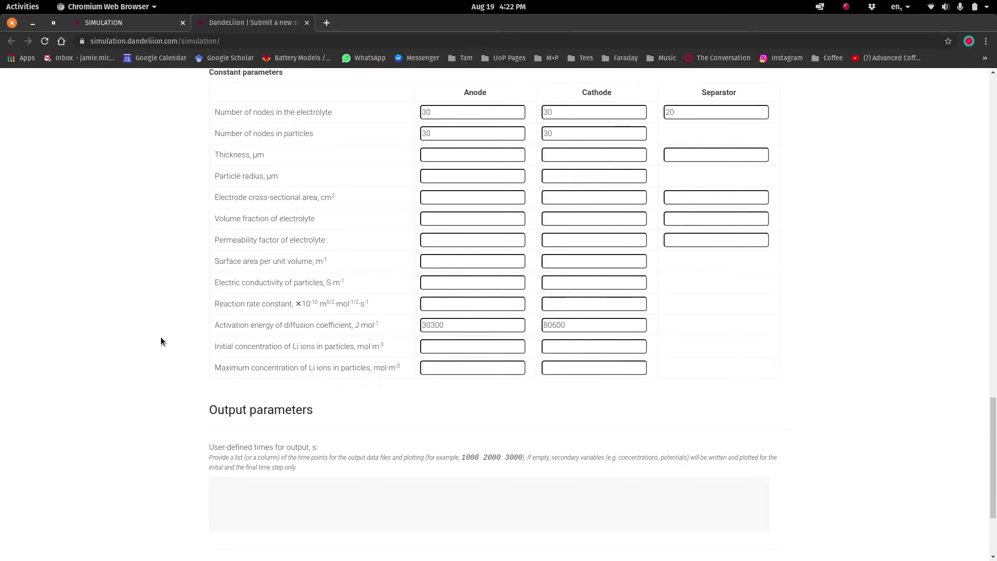
scroll(161, 341, down, 1)
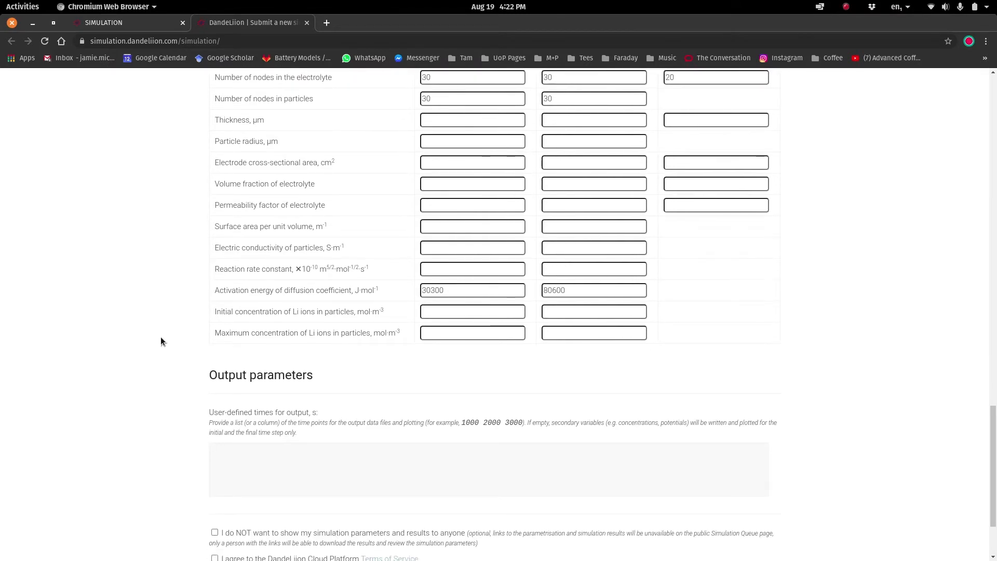
scroll(161, 341, down, 2)
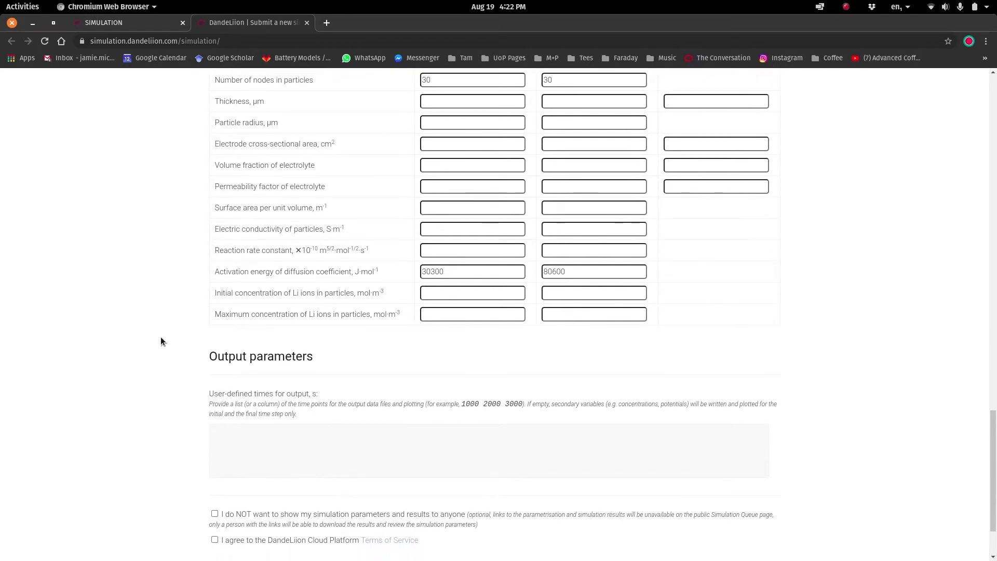
scroll(161, 341, down, 3)
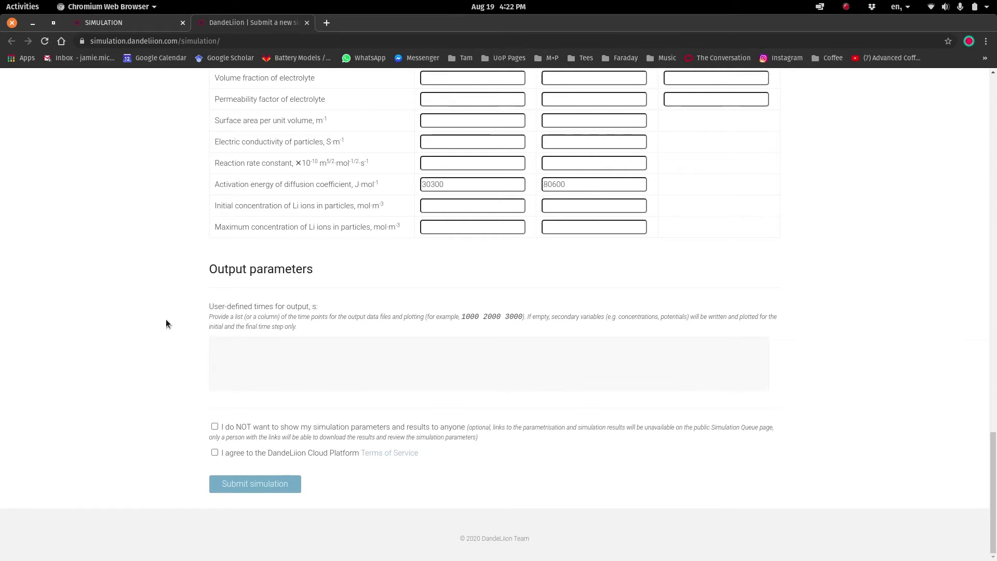
Close the blank form and open the Generic Graphite/LFP battery template from the simulation-ready parametrisations.
click(307, 23)
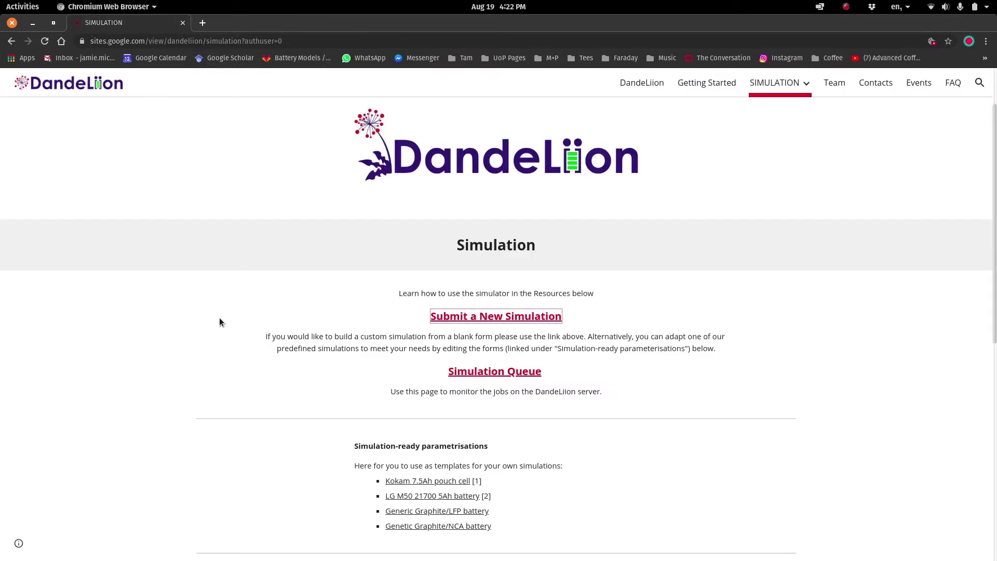
scroll(219, 321, down, 2)
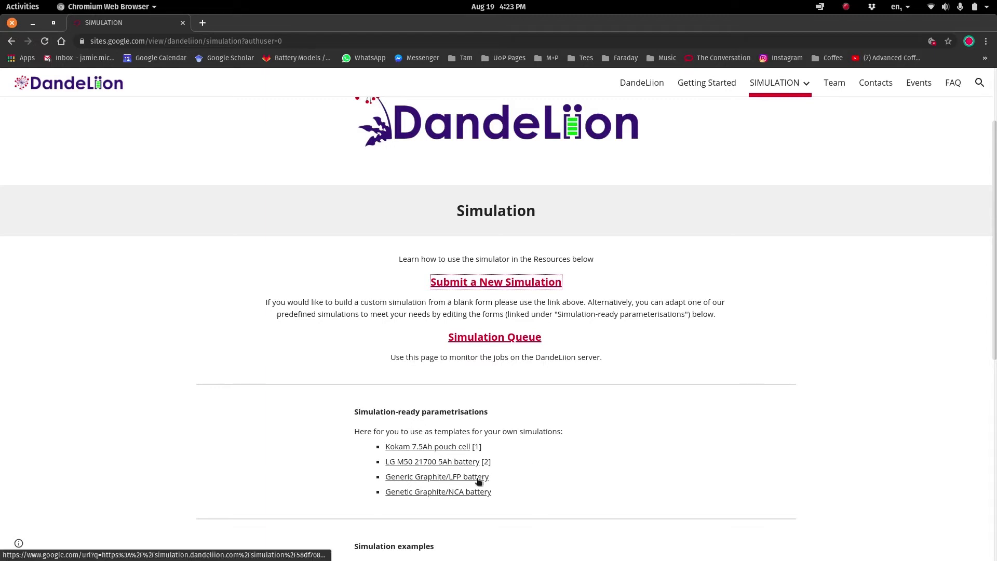
click(443, 477)
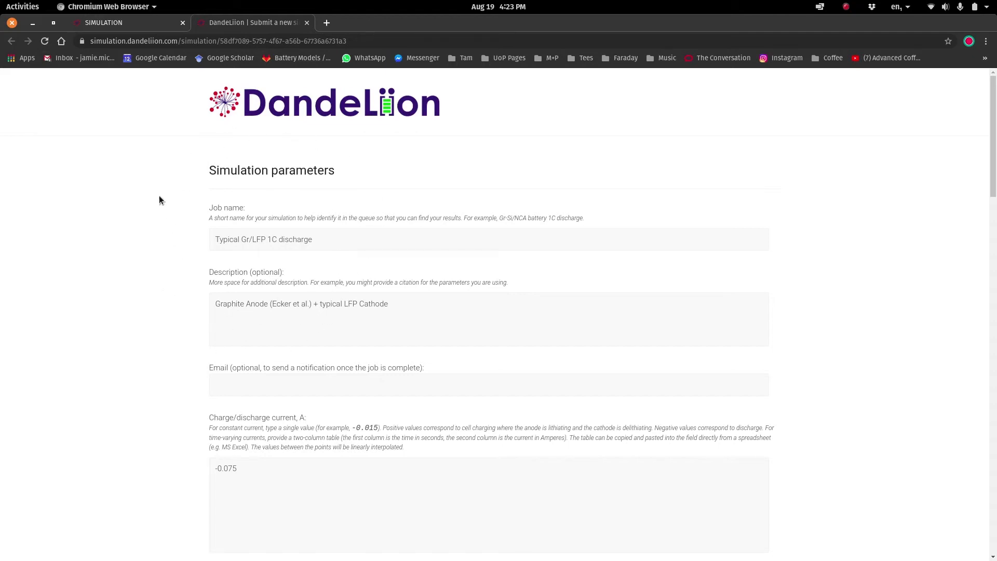
Examine the prefilled Graphite/LFP template from its simulation parameters through to the output times and terms agreement.
scroll(117, 263, down, 4)
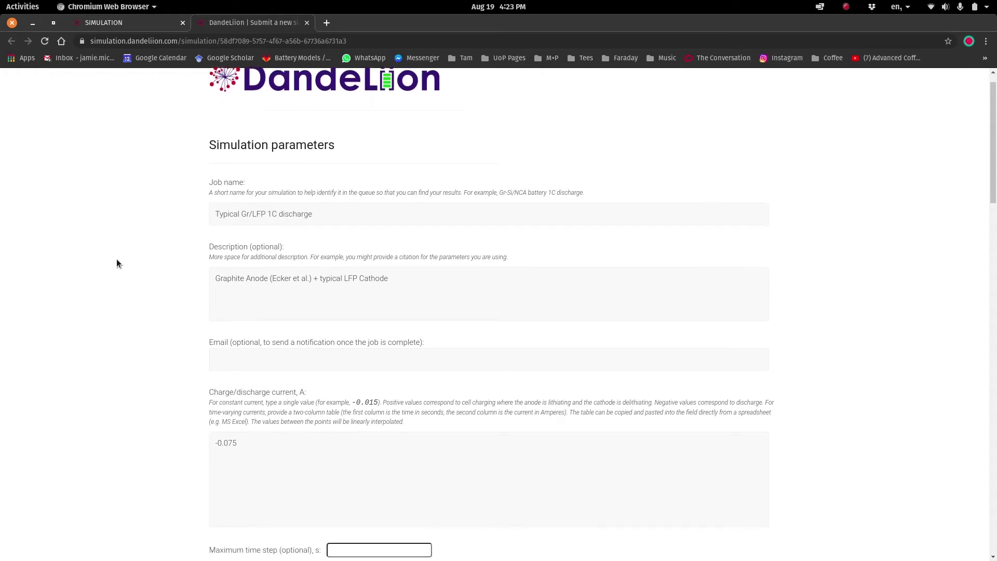
scroll(117, 260, down, 5)
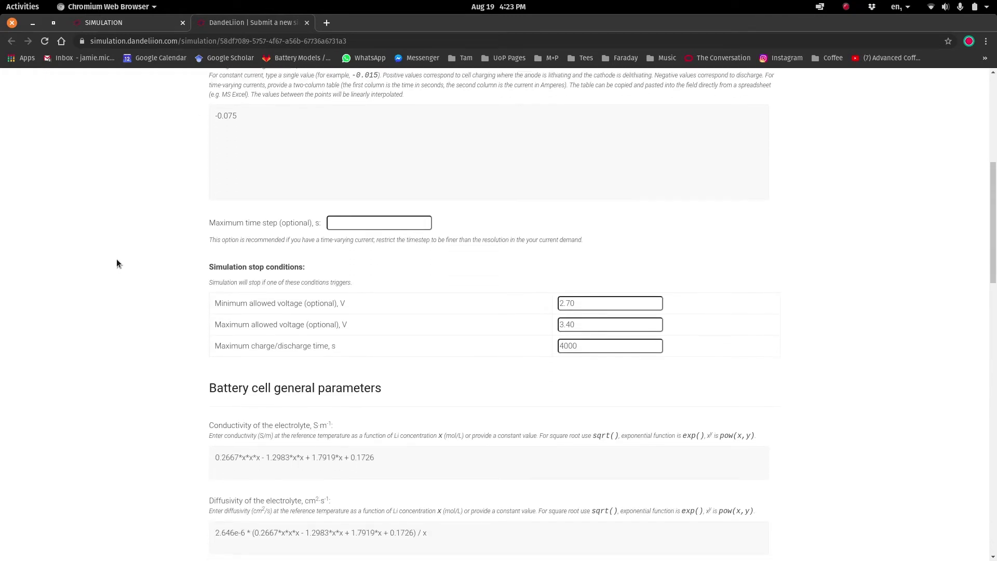
scroll(117, 259, down, 6)
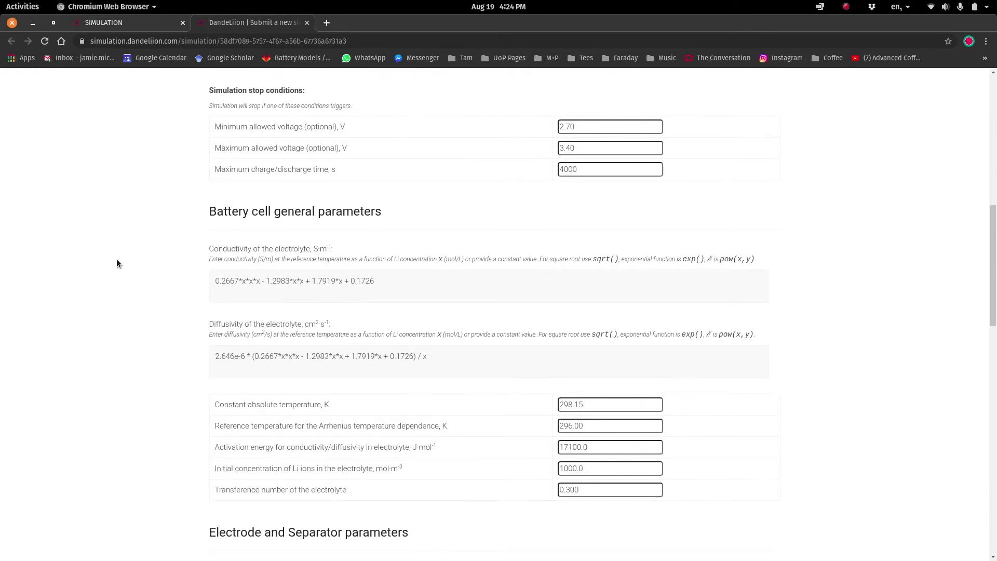
scroll(117, 264, down, 1)
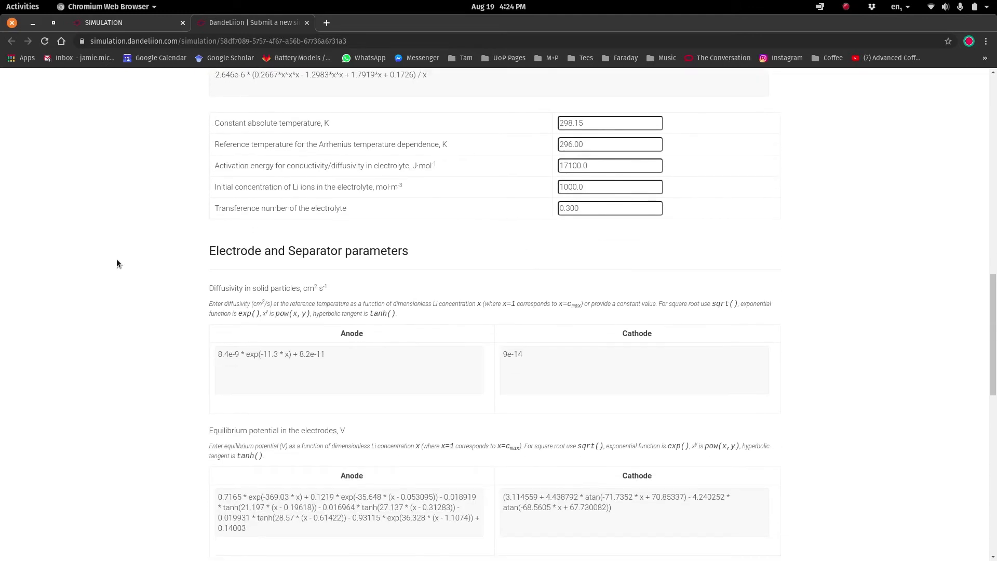
scroll(116, 263, down, 5)
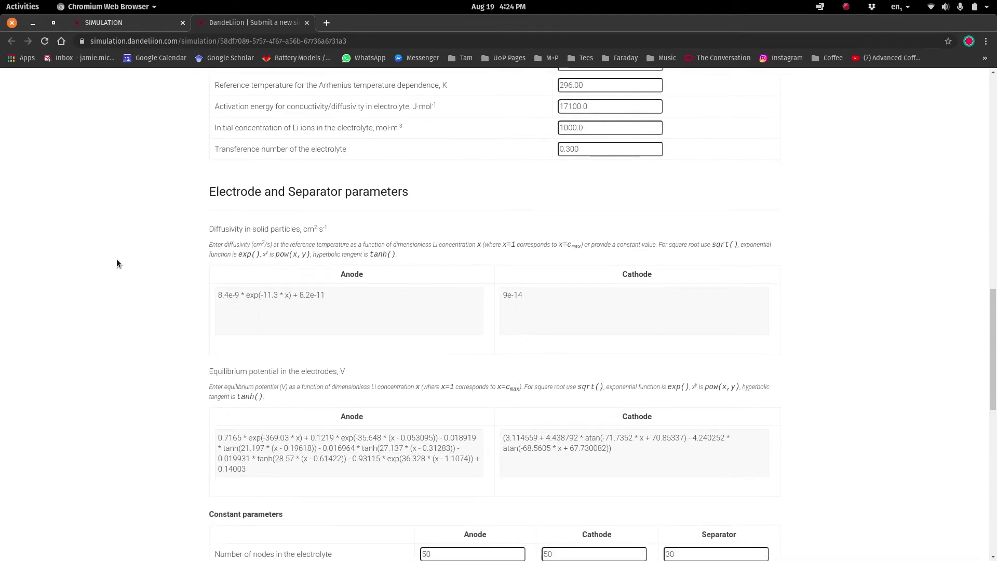
scroll(116, 264, down, 3)
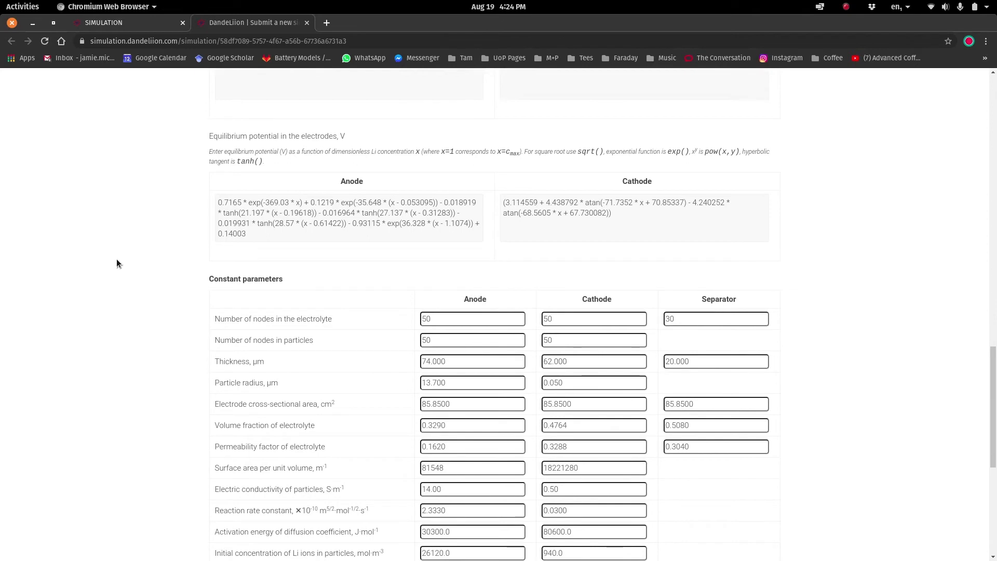
scroll(117, 264, down, 1)
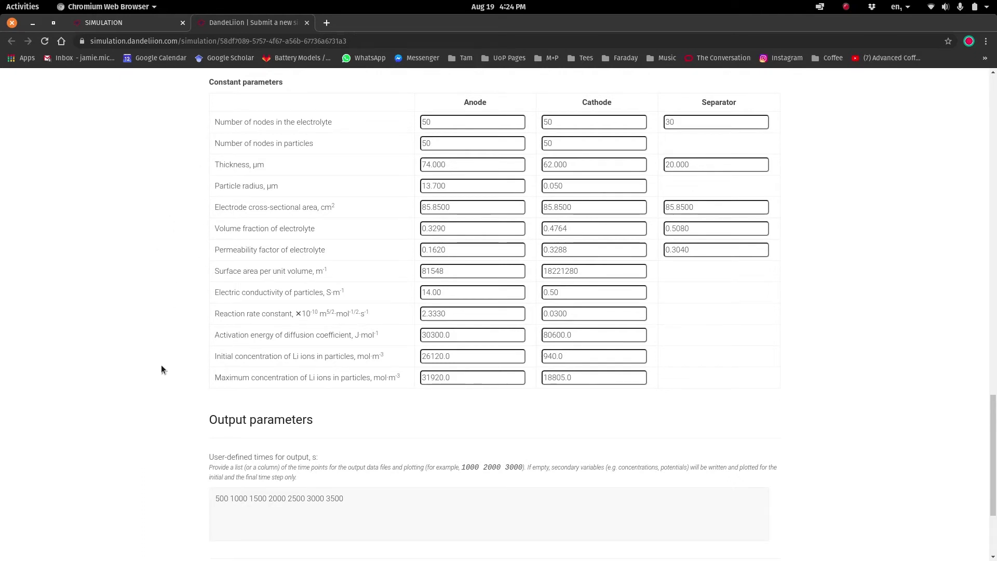
scroll(161, 365, down, 2)
scroll(161, 364, down, 1)
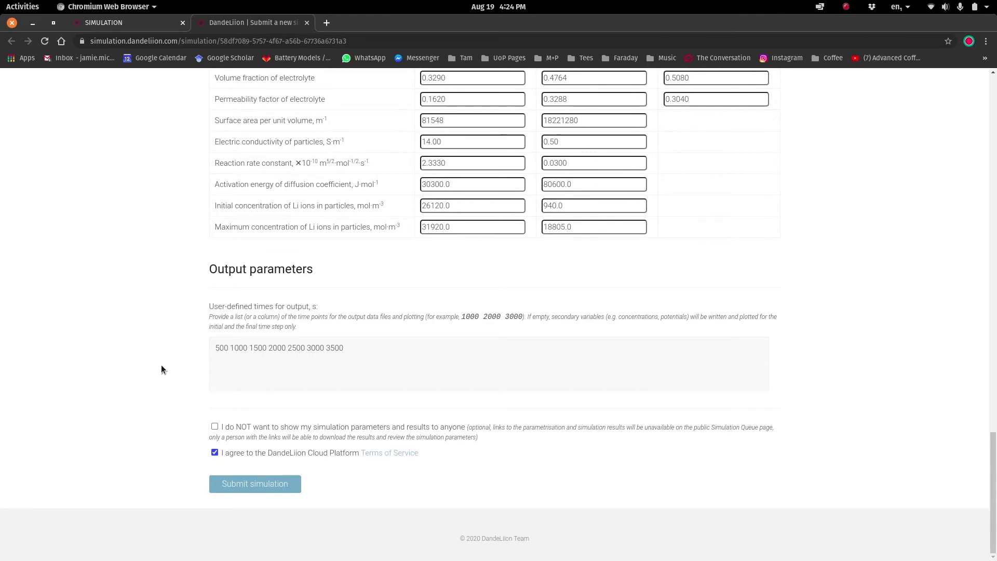
Review the prefilled template again from the job name and discharge current through the stop conditions, cell parameters and electrode and separator parameters.
scroll(161, 366, up, 5)
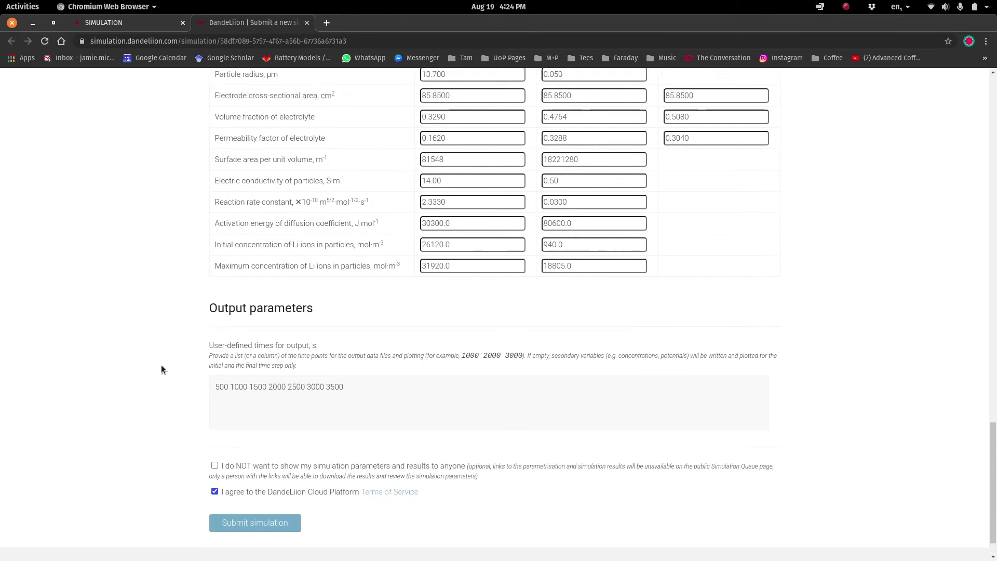
scroll(161, 364, up, 6)
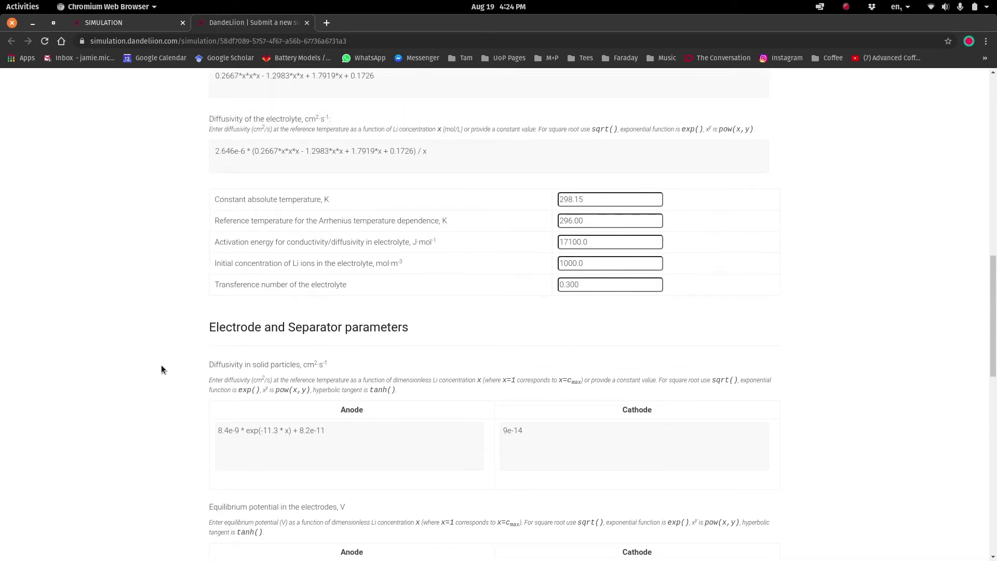
scroll(162, 368, up, 3)
scroll(161, 368, up, 8)
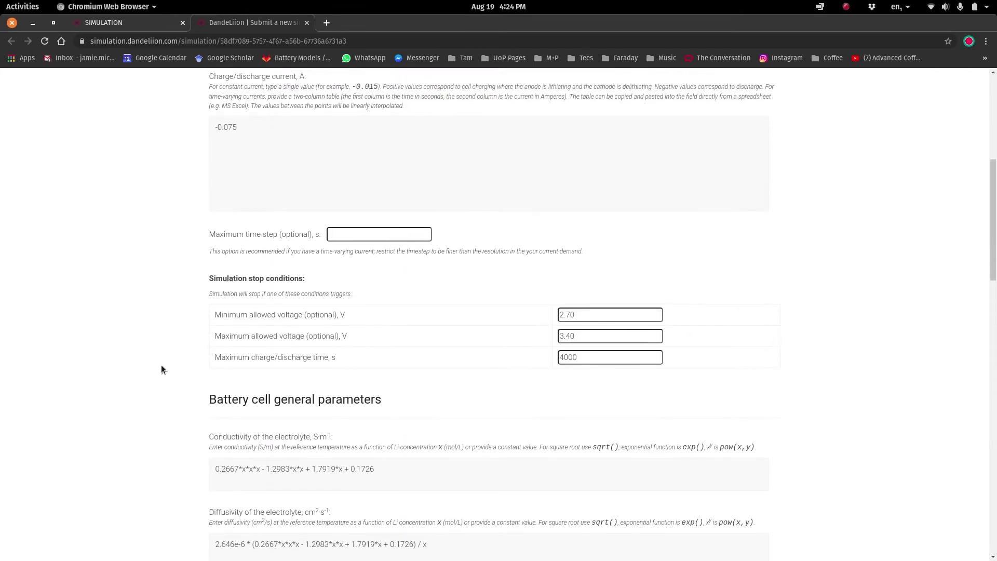
scroll(161, 370, up, 2)
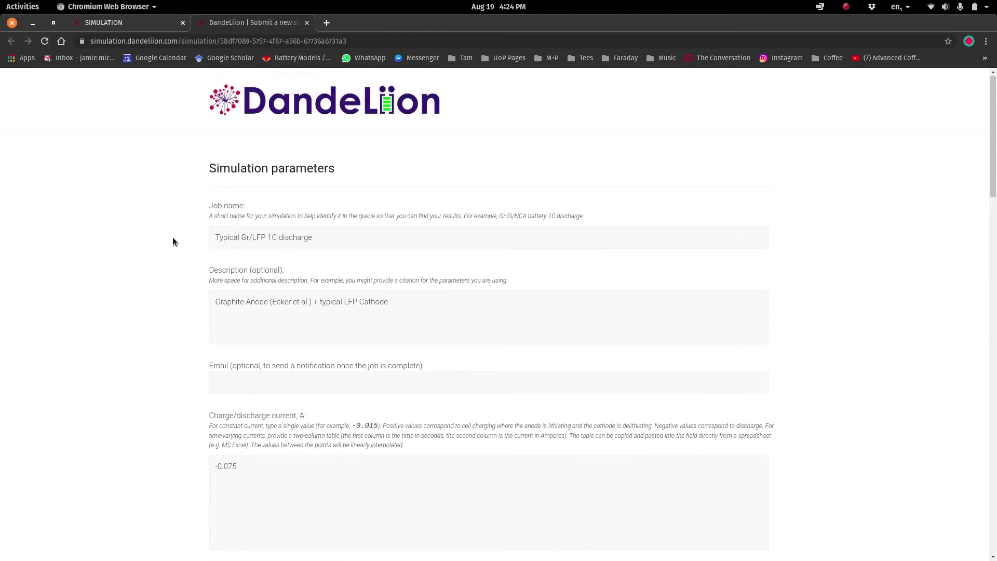
scroll(173, 242, down, 1)
scroll(173, 241, down, 5)
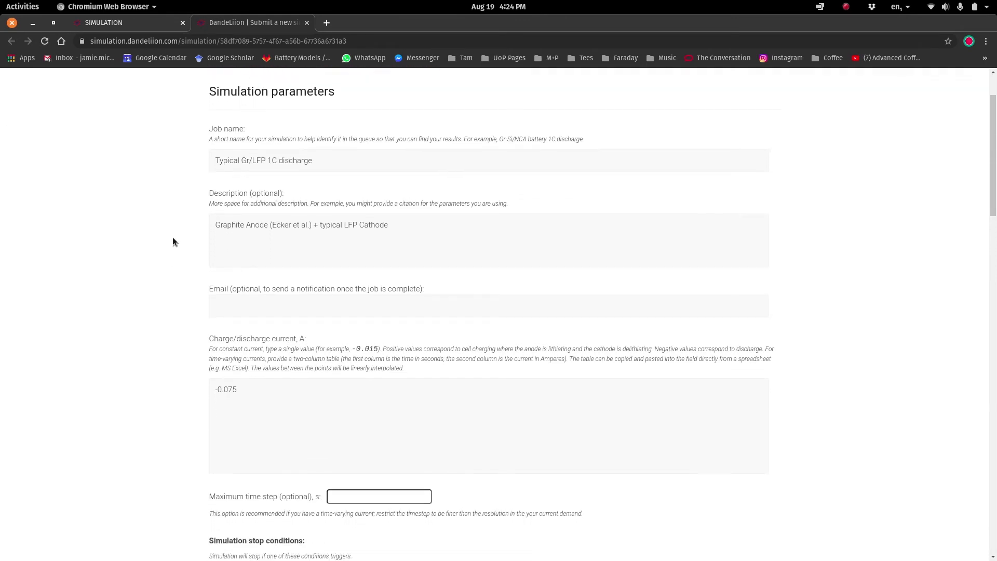
scroll(173, 241, down, 1)
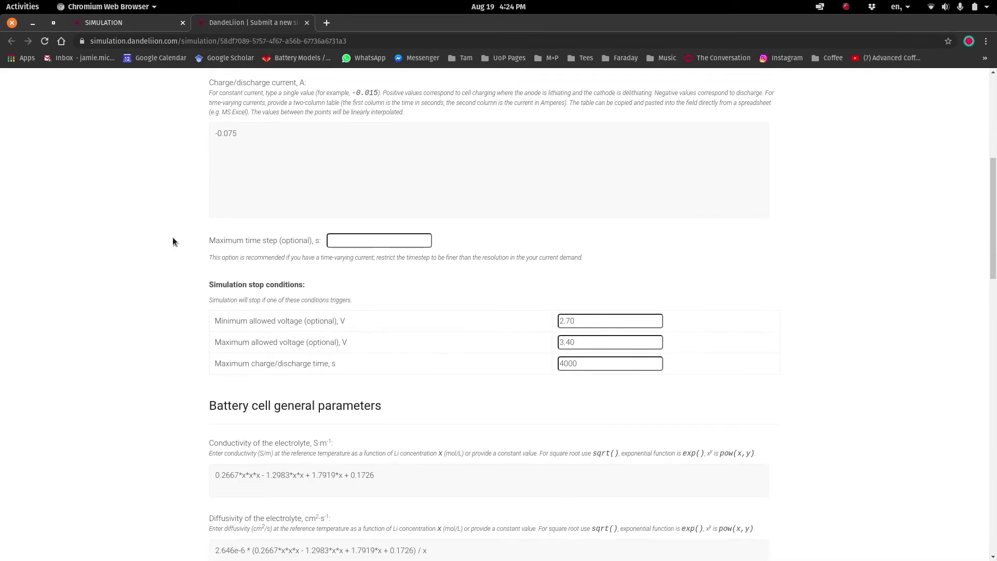
scroll(173, 241, down, 2)
scroll(173, 241, down, 4)
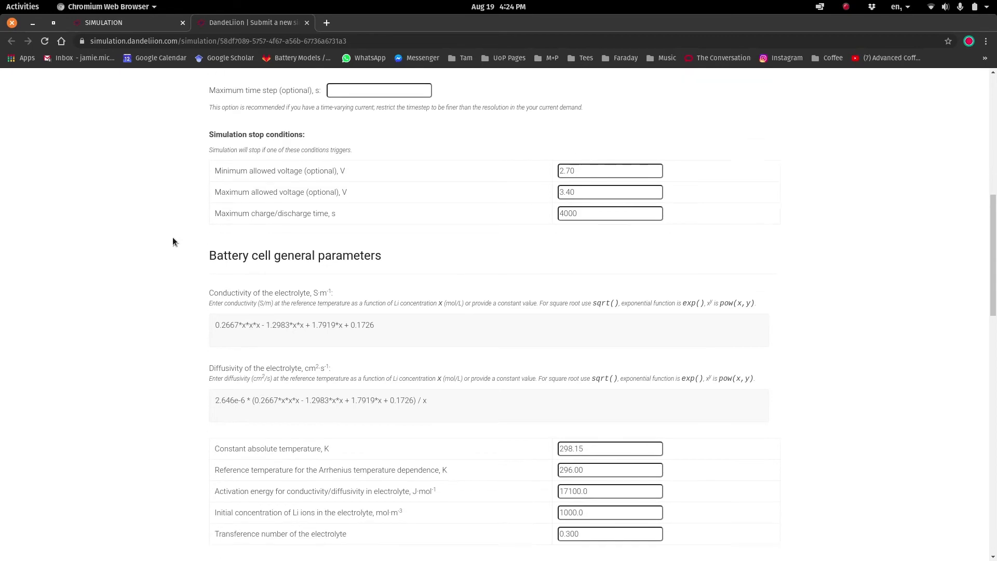
scroll(173, 242, down, 4)
scroll(173, 241, down, 13)
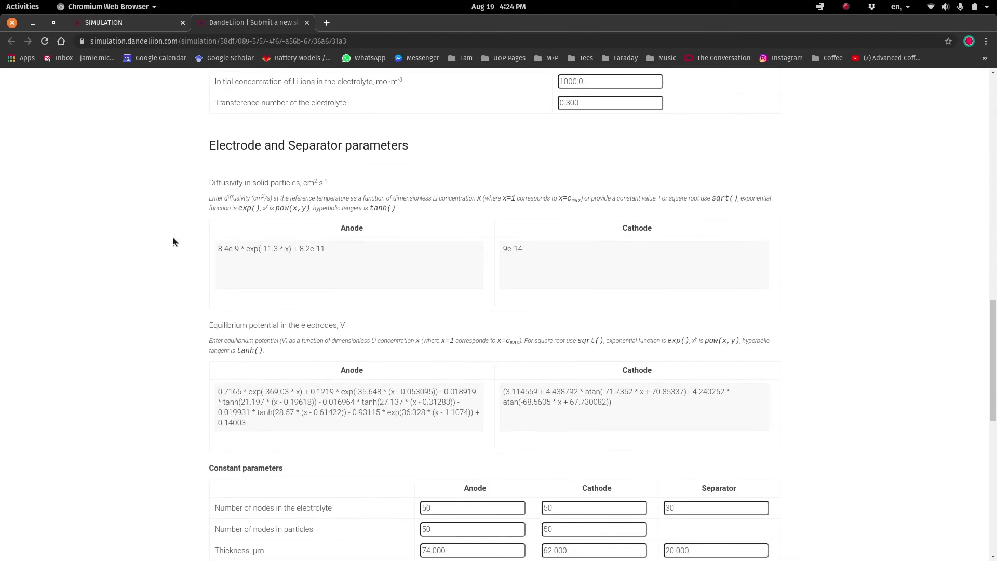
Submit the "Typical Gr/LFP 1C discharge" simulation with the prefilled template values.
scroll(173, 242, down, 3)
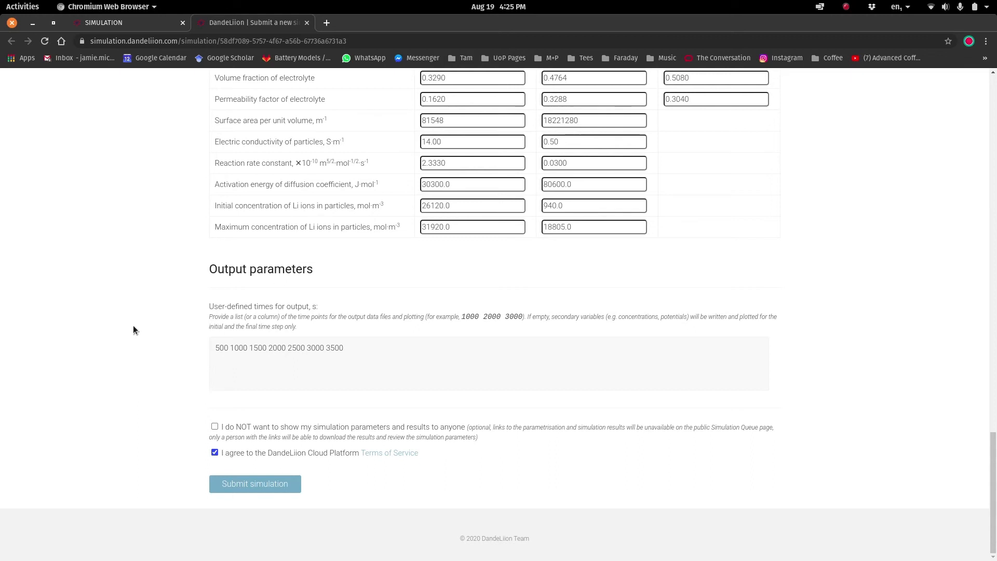
click(223, 485)
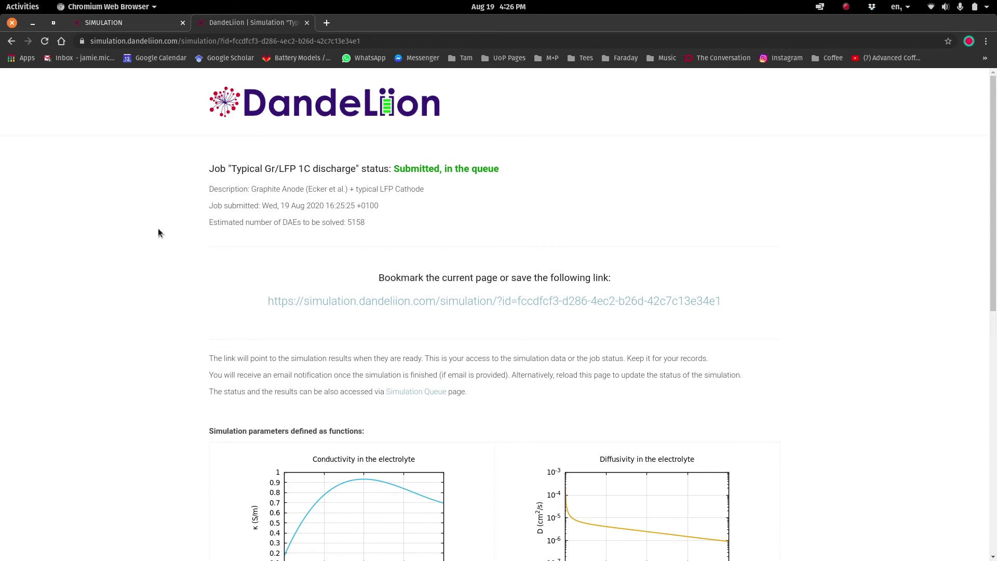
Examine the submitted job's page, including the plots of electrolyte conductivity, diffusivities and electrode equilibrium potentials, the resubmission option and the results link.
scroll(158, 231, down, 2)
scroll(159, 232, down, 4)
scroll(158, 232, down, 3)
scroll(159, 232, down, 2)
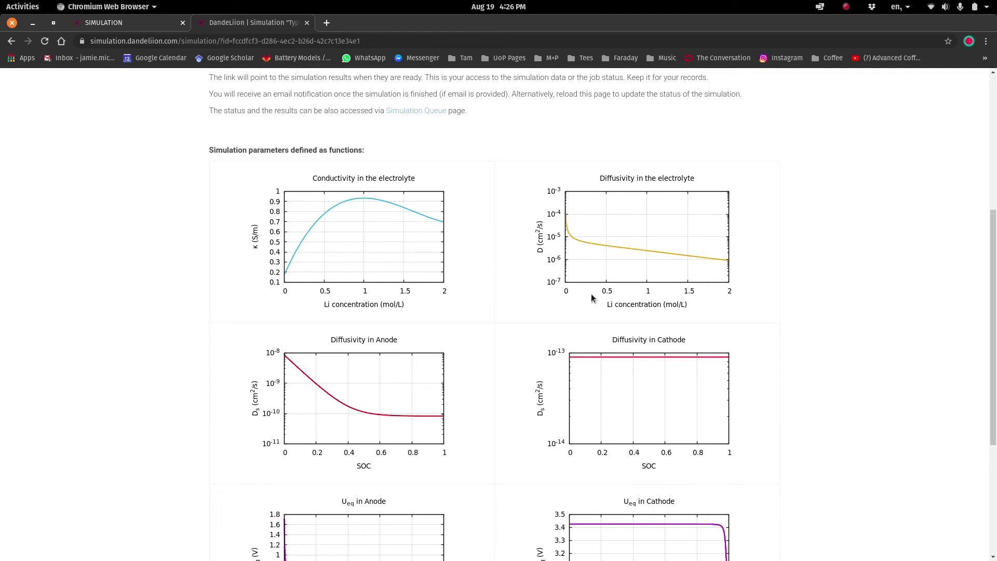
scroll(148, 261, down, 5)
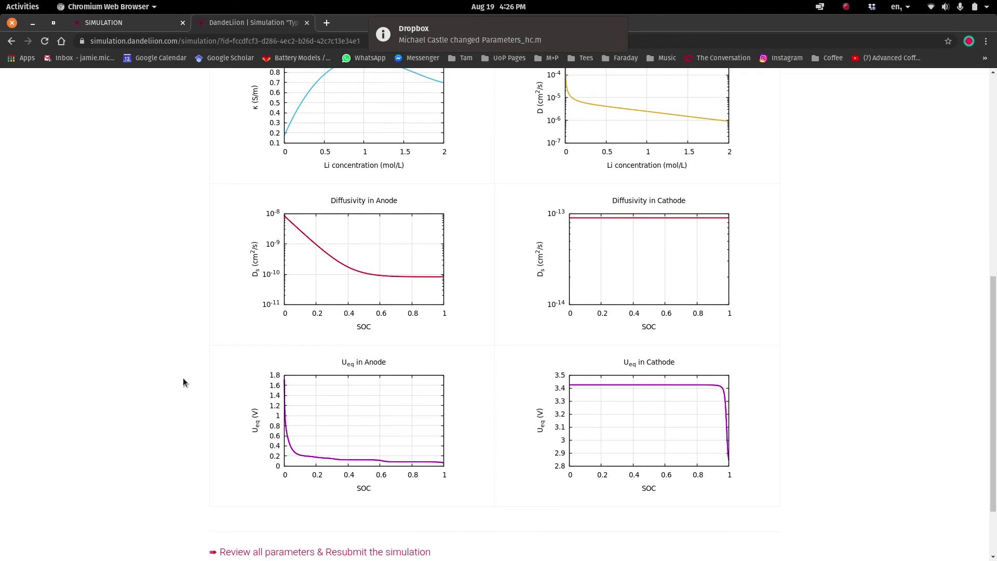
scroll(150, 363, down, 3)
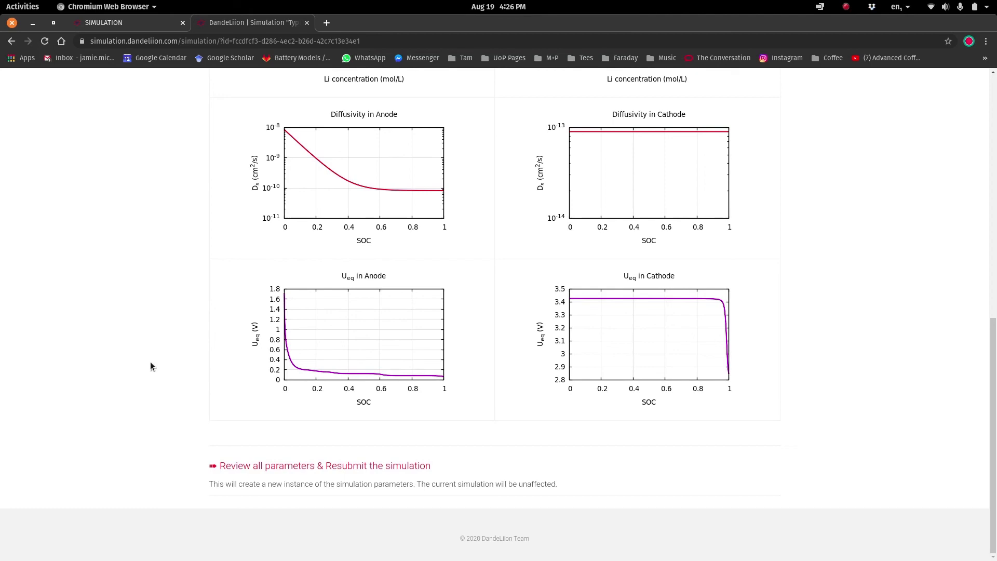
scroll(150, 363, up, 15)
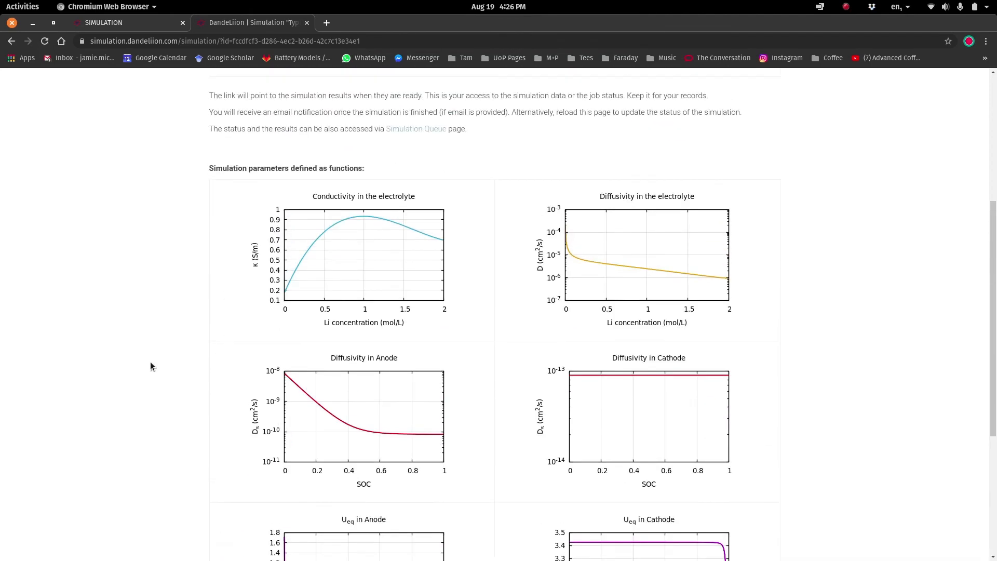
scroll(151, 362, up, 2)
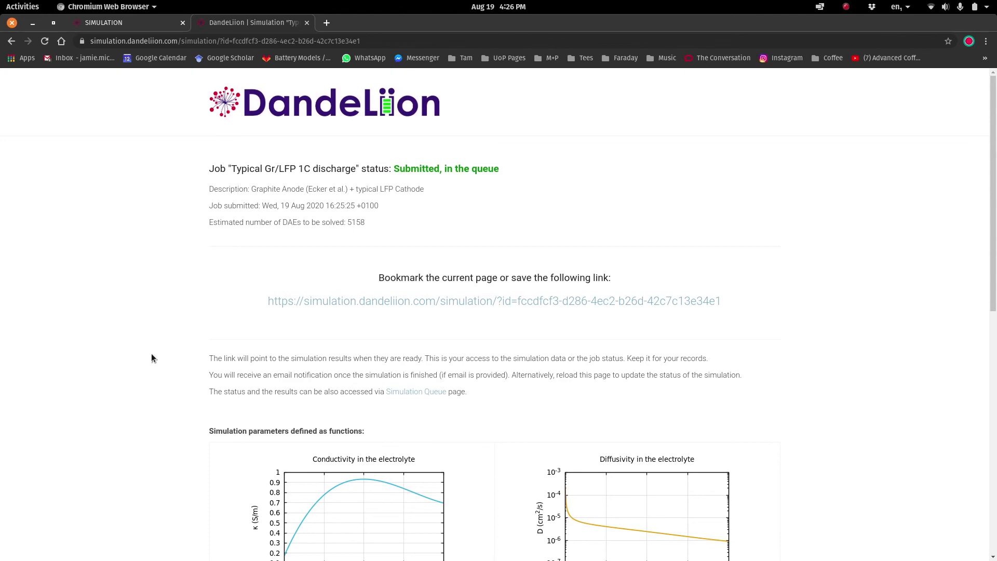
key(super)
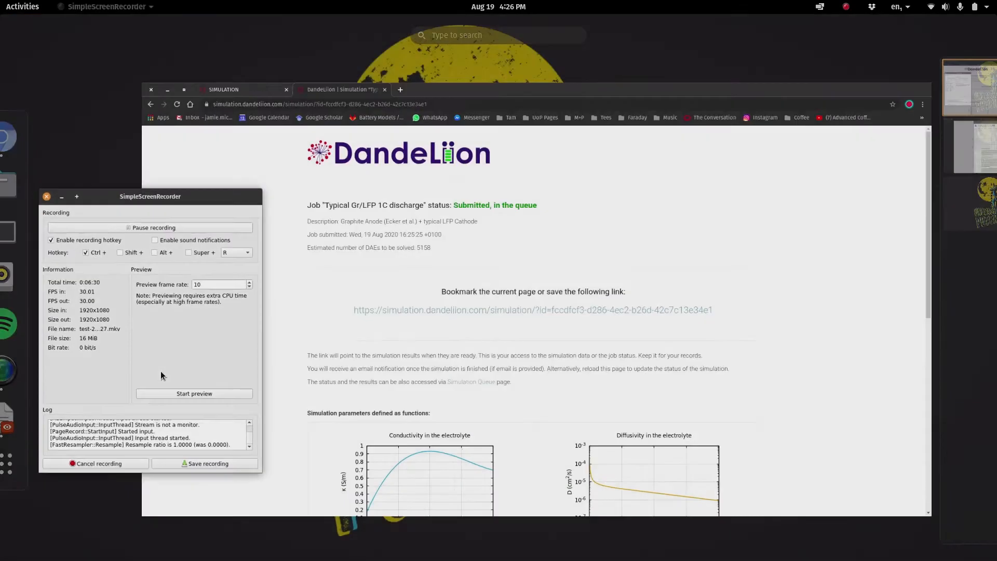
click(161, 371)
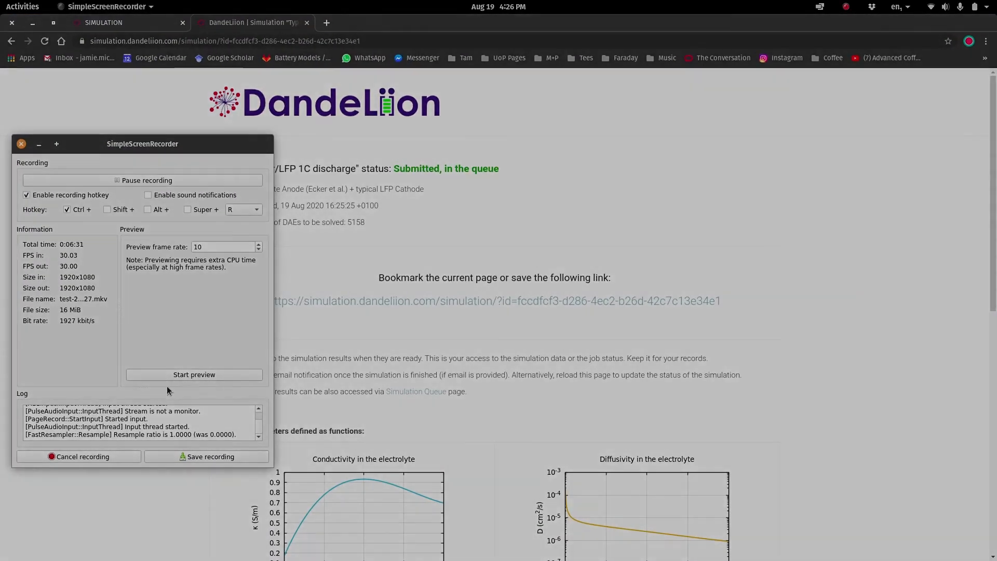